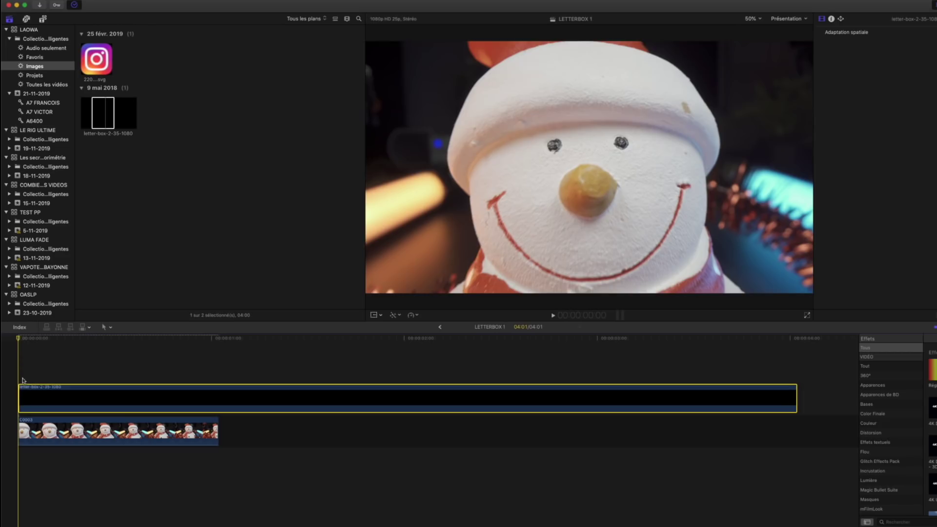
Trim the letterbox clip to the end of the snowman clip and apply the Masque de tracé effect, found by searching "masque", to it.
{"action": "left_click_drag", "start_coordinate": [795, 390], "coordinate": [217, 390]}
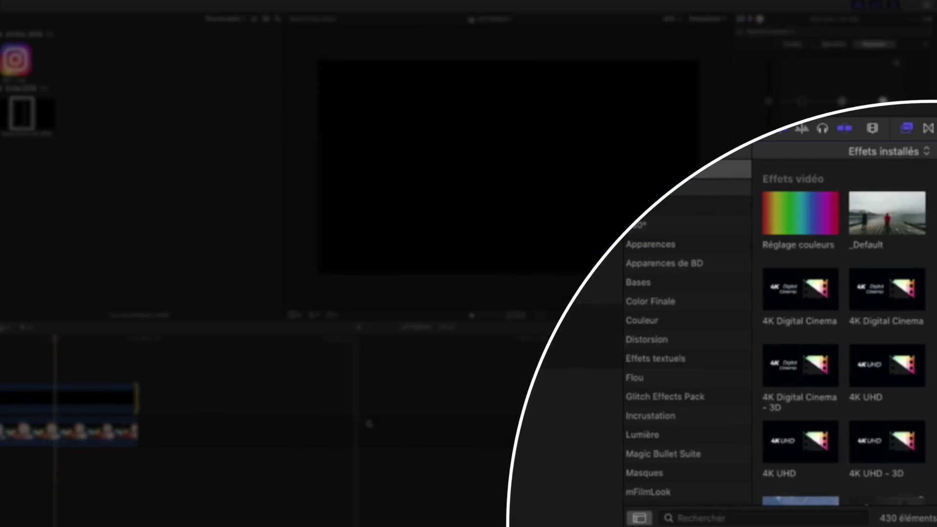
{"action": "left_click", "coordinate": [723, 518]}
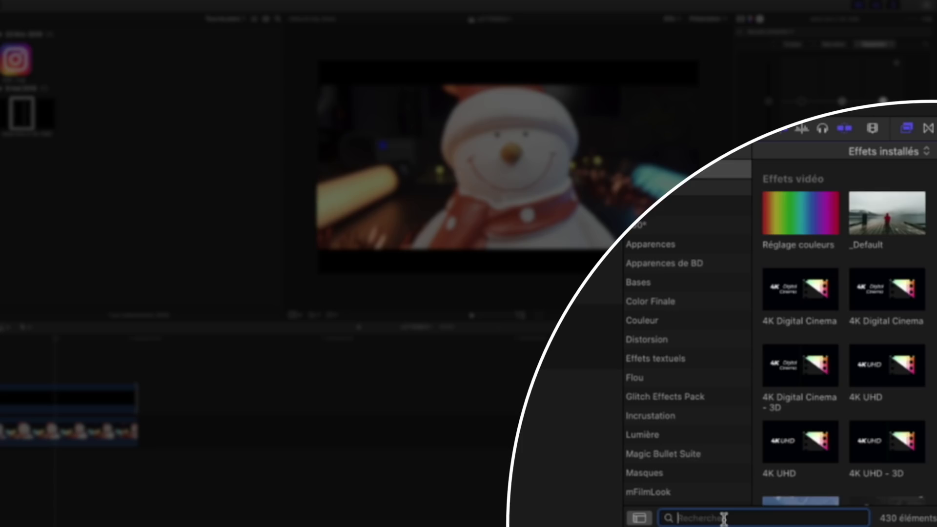
{"action": "type", "text": "masque"}
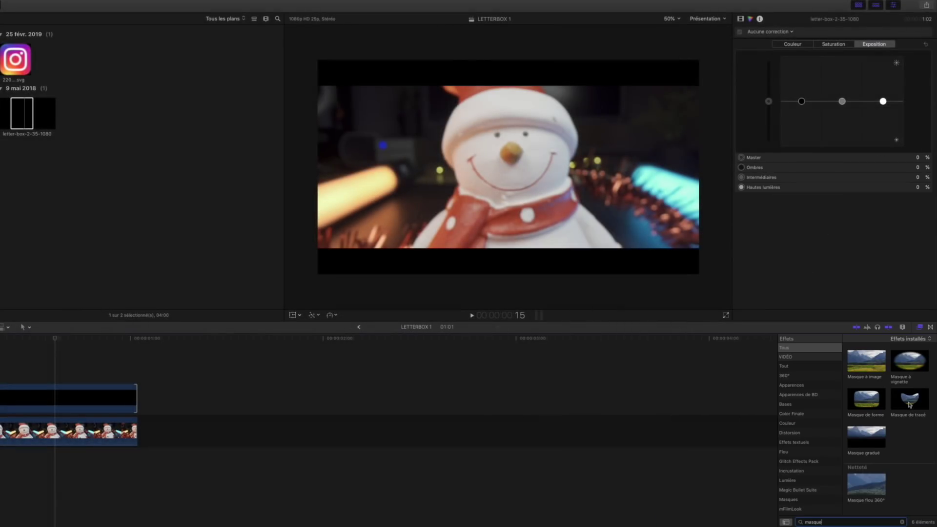
{"action": "left_click_drag", "start_coordinate": [909, 398], "coordinate": [105, 402]}
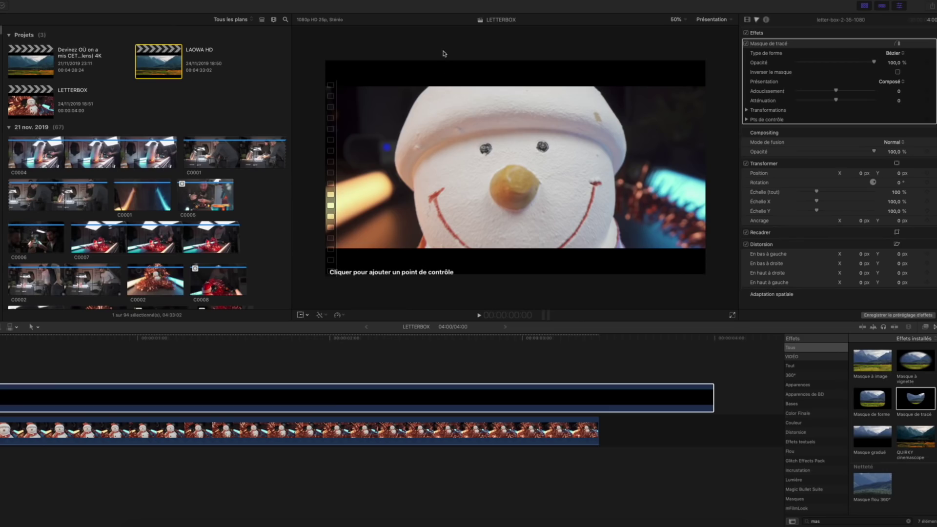
Draw a path mask around the part of the hat that overlaps the upper black bar and invert the mask.
{"action": "left_click", "coordinate": [443, 52]}
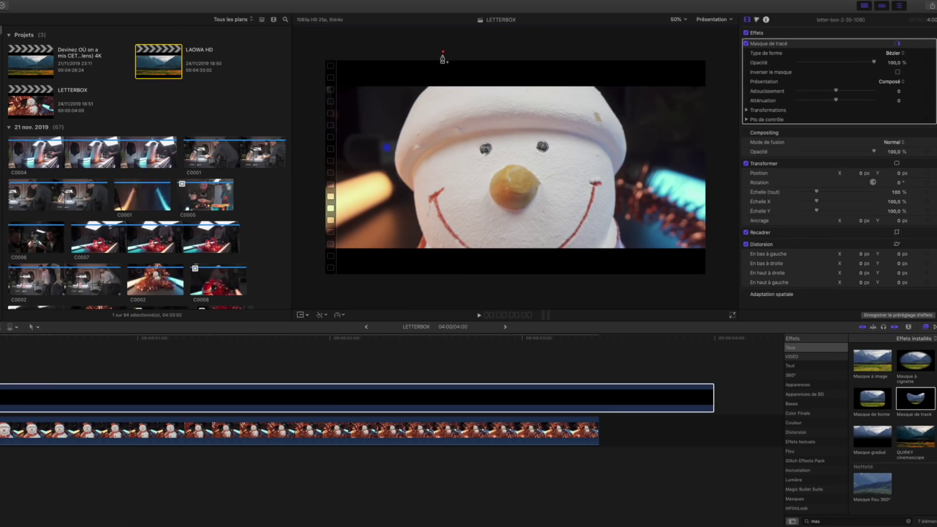
{"action": "left_click", "coordinate": [594, 88]}
{"action": "left_click", "coordinate": [442, 53]}
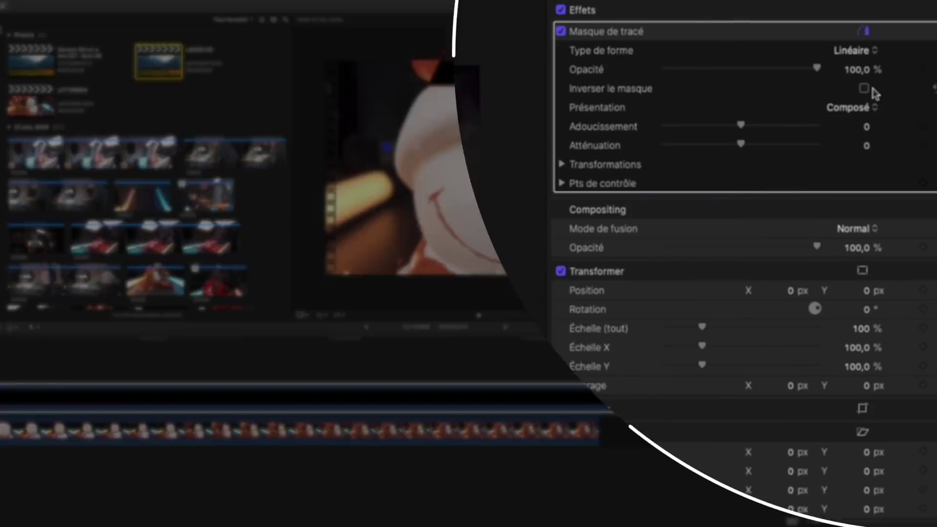
{"action": "left_click", "coordinate": [897, 72]}
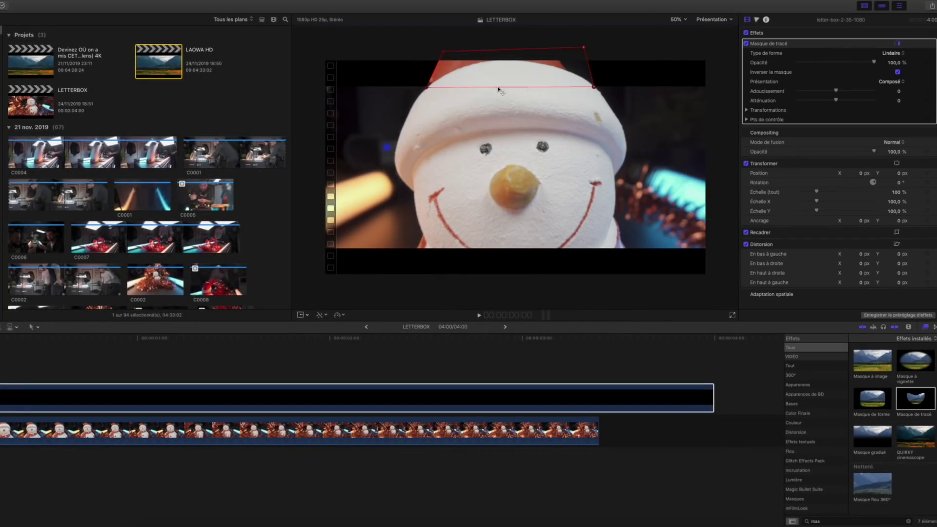
Refine the mask's control points along its base and upper corners so it encloses the hat and its red tip.
{"action": "left_click_drag", "start_coordinate": [427, 89], "coordinate": [429, 87]}
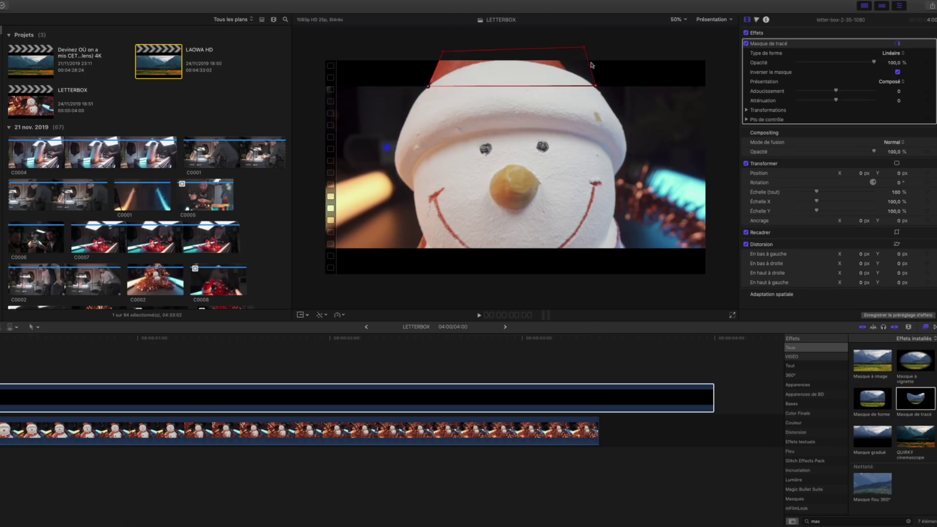
{"action": "right_click", "coordinate": [565, 51]}
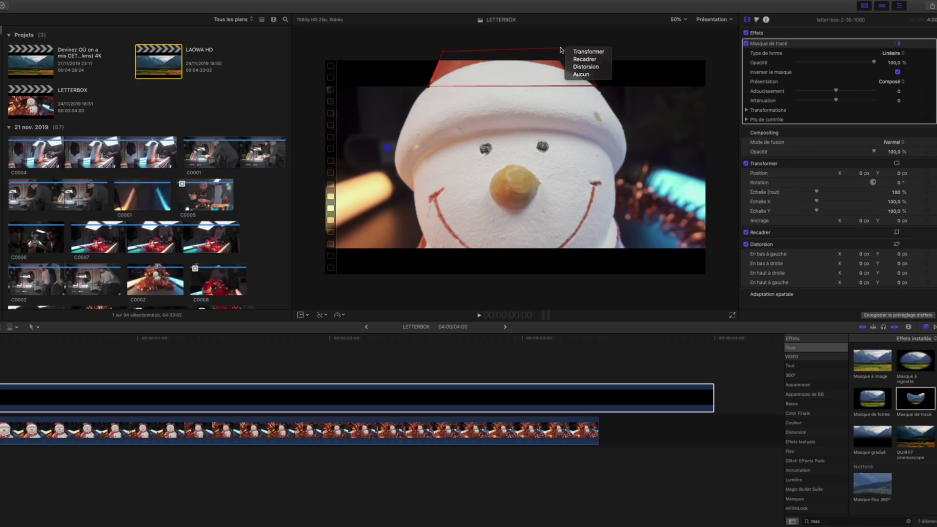
{"action": "left_click", "coordinate": [561, 50]}
{"action": "left_click_drag", "start_coordinate": [583, 48], "coordinate": [571, 64]}
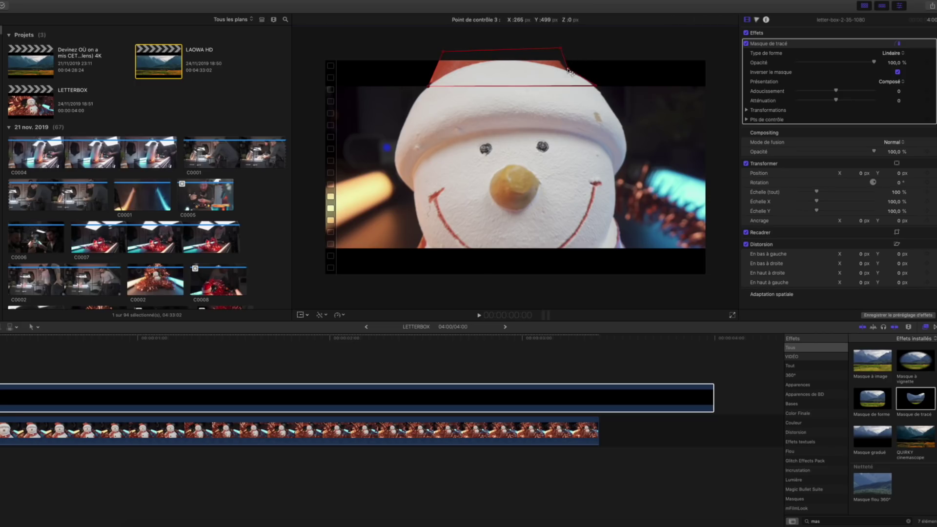
{"action": "left_click_drag", "start_coordinate": [560, 48], "coordinate": [555, 51]}
{"action": "left_click_drag", "start_coordinate": [442, 54], "coordinate": [385, 54]}
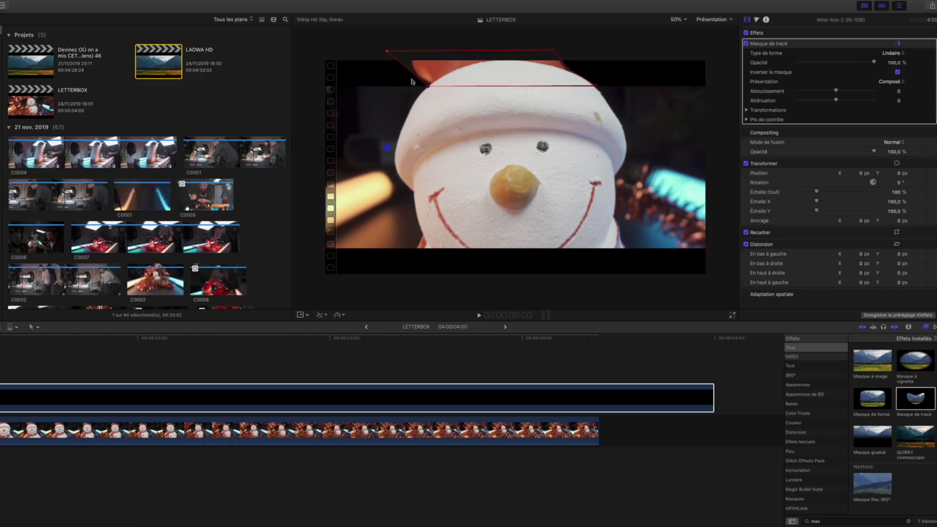
{"action": "left_click", "coordinate": [429, 86]}
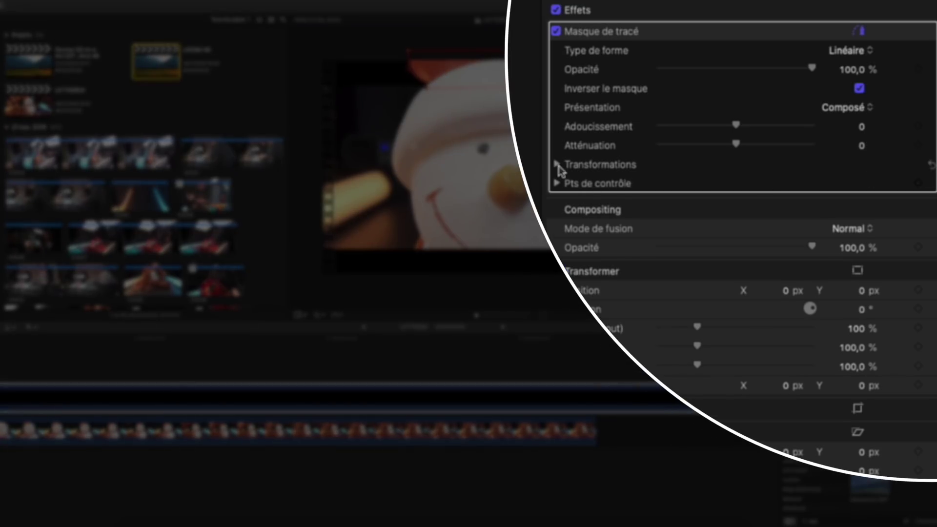
Add starting keyframes to the path mask's Position, Rotation, Échelle and Pts de contrôle parameters.
{"action": "left_click", "coordinate": [557, 165]}
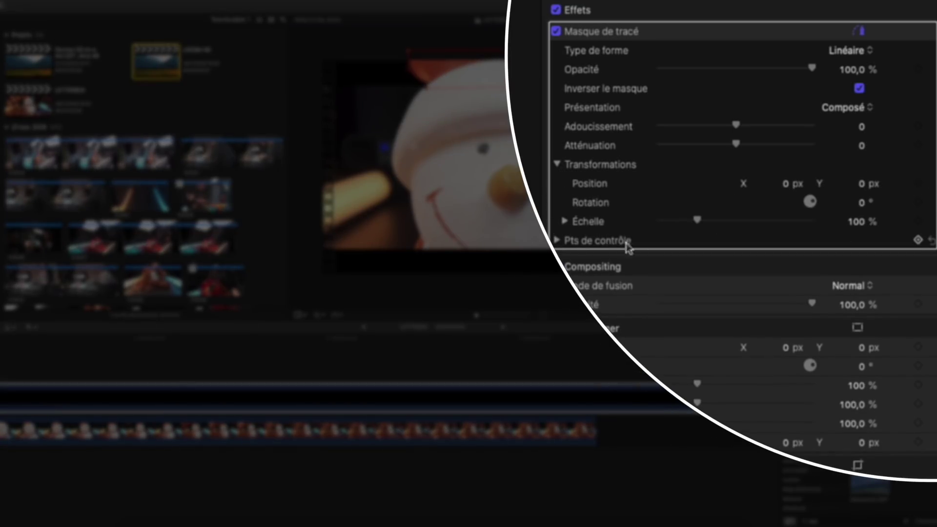
{"action": "left_click", "coordinate": [556, 240]}
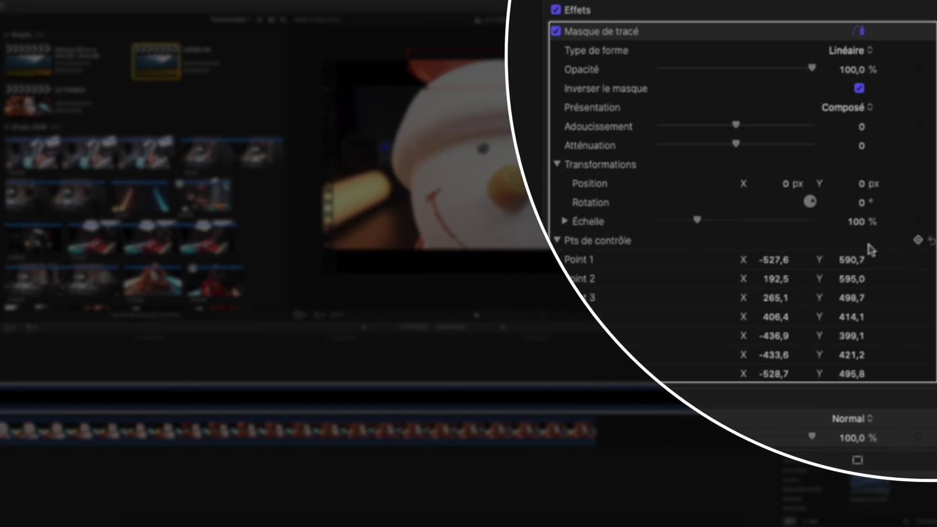
{"action": "left_click", "coordinate": [918, 241]}
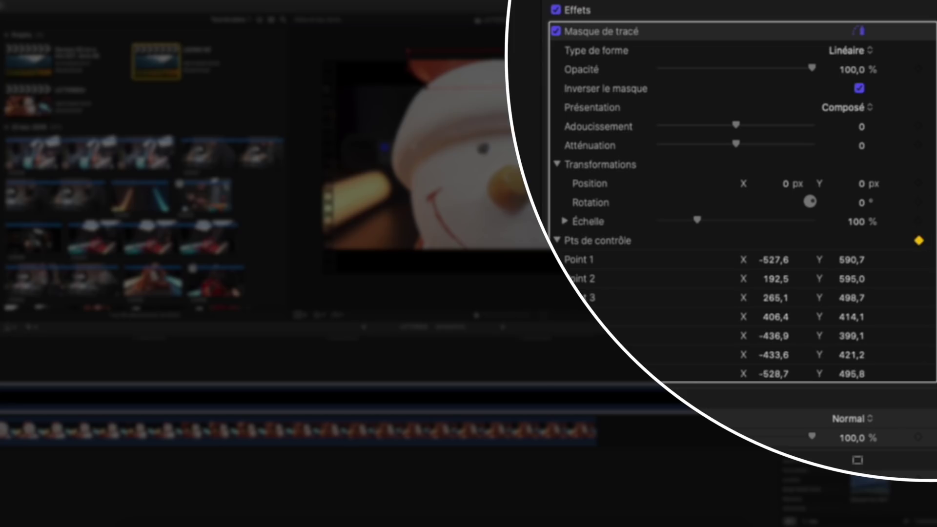
{"action": "left_click", "coordinate": [918, 183]}
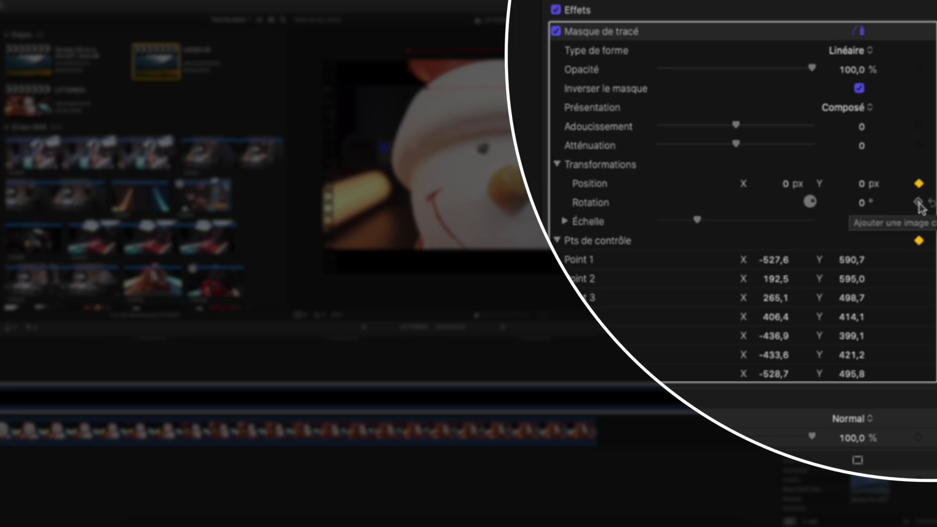
{"action": "left_click", "coordinate": [918, 221]}
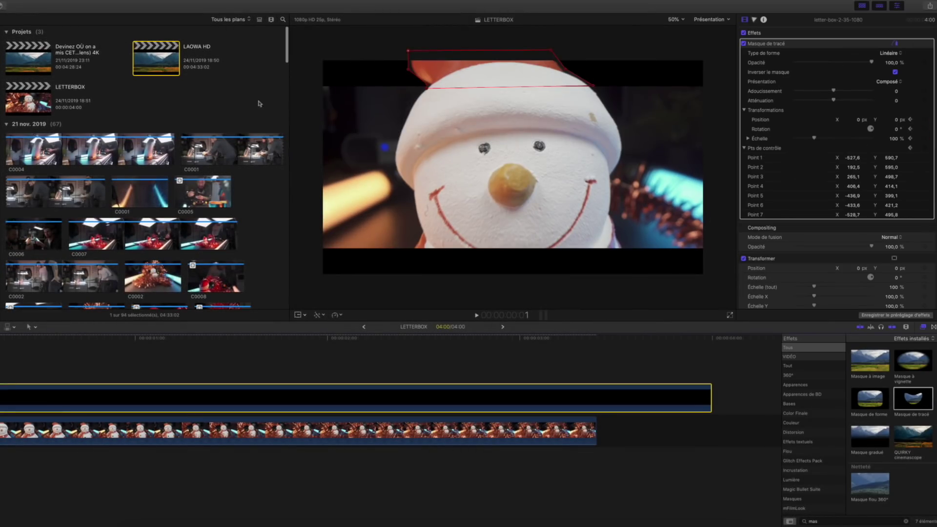
At frame 1, refit the mask's side points to the hat and add a control point on its right edge.
{"action": "left_click_drag", "start_coordinate": [410, 71], "coordinate": [413, 71]}
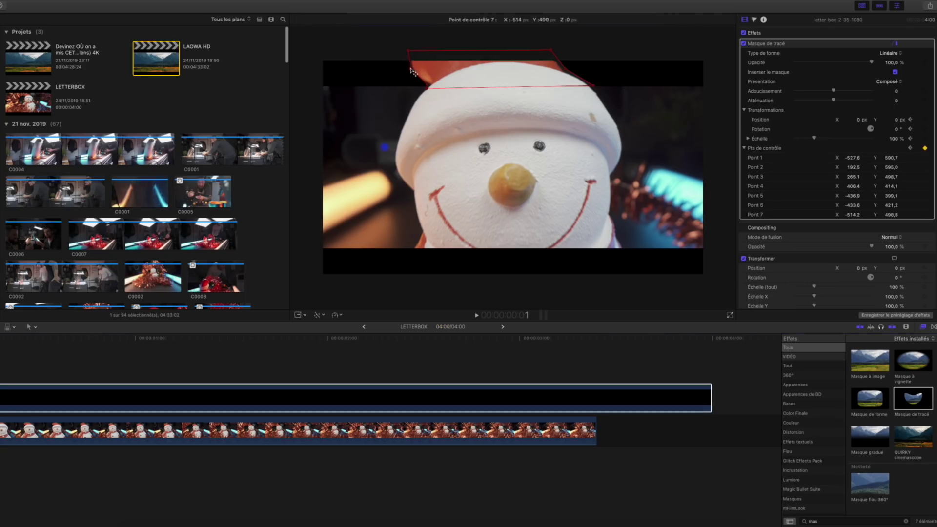
{"action": "left_click_drag", "start_coordinate": [561, 72], "coordinate": [564, 72]}
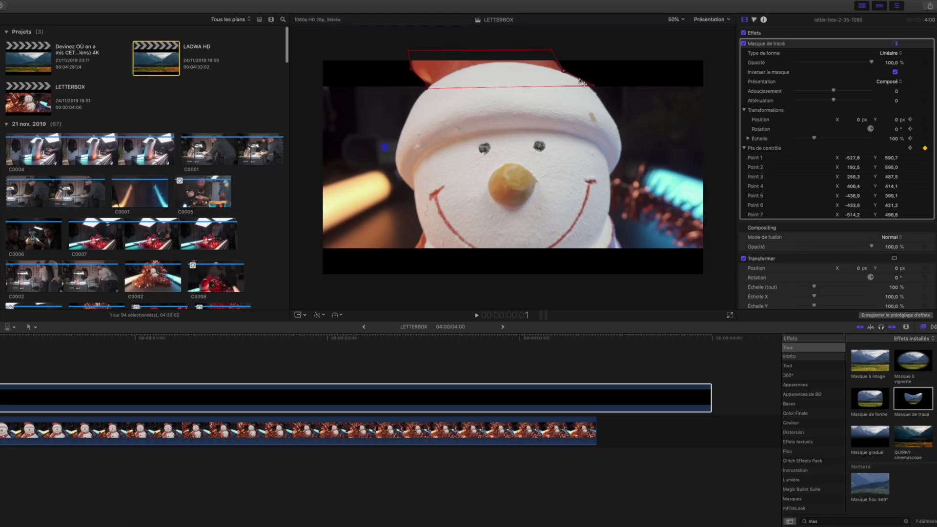
{"action": "left_click", "coordinate": [582, 82]}
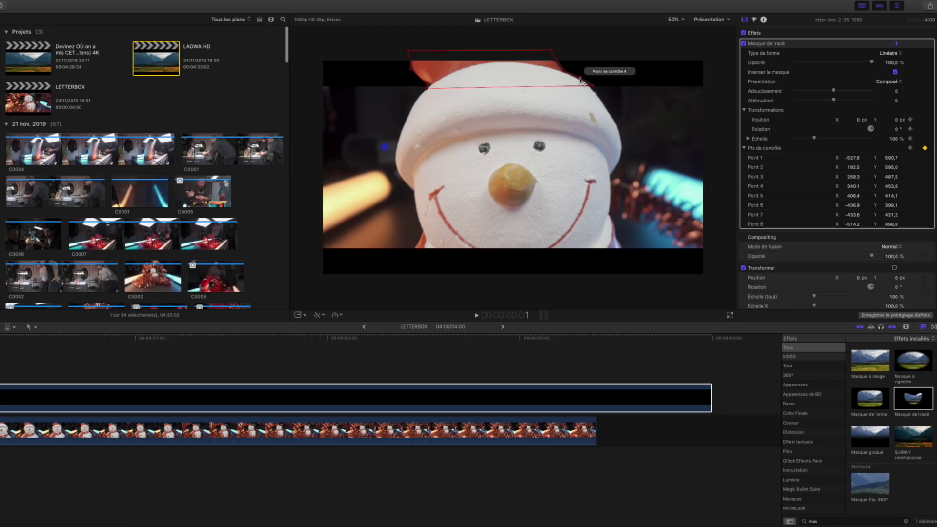
{"action": "left_click_drag", "start_coordinate": [593, 90], "coordinate": [562, 72]}
Refit the mask's left and right side points to the hat's edges on frame 2 and the frame after it.
{"action": "key", "text": "Right"}
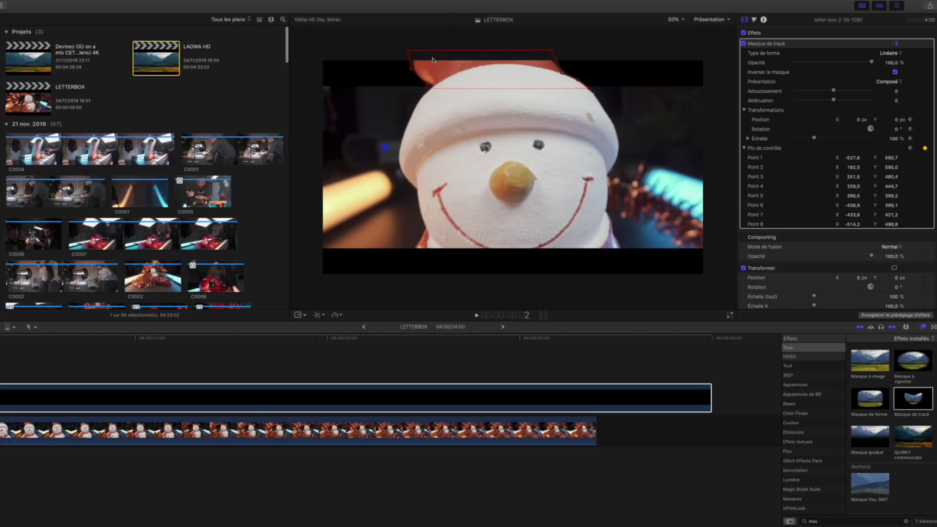
{"action": "left_click_drag", "start_coordinate": [427, 88], "coordinate": [413, 74]}
{"action": "key", "text": "Right"}
{"action": "key", "text": "Left"}
{"action": "key", "text": "Right"}
{"action": "left_click_drag", "start_coordinate": [427, 84], "coordinate": [430, 92]}
{"action": "left_click_drag", "start_coordinate": [577, 80], "coordinate": [586, 91]}
Keyframe the mask on the next two frames, shifting both upper corners inward and fitting the side points to the hat.
{"action": "key", "text": "Right"}
{"action": "left_click_drag", "start_coordinate": [547, 51], "coordinate": [542, 52]}
{"action": "left_click_drag", "start_coordinate": [433, 88], "coordinate": [440, 91]}
{"action": "mouse_move", "coordinate": [430, 92]}
{"action": "left_mouse_down"}
{"action": "mouse_move", "coordinate": [415, 72]}
{"action": "mouse_move", "coordinate": [422, 79]}
{"action": "left_mouse_up"}
{"action": "key", "text": "Right"}
{"action": "left_click_drag", "start_coordinate": [413, 50], "coordinate": [416, 53]}
{"action": "left_click_drag", "start_coordinate": [577, 83], "coordinate": [576, 88]}
{"action": "left_click_drag", "start_coordinate": [585, 92], "coordinate": [558, 79]}
Track the hat over two more frames by lowering the mask's upper corners and moving its lower-left and right-edge points.
{"action": "key", "text": "Right"}
{"action": "left_click_drag", "start_coordinate": [541, 53], "coordinate": [540, 55]}
{"action": "mouse_move", "coordinate": [432, 96]}
{"action": "left_mouse_down"}
{"action": "mouse_move", "coordinate": [443, 91]}
{"action": "mouse_move", "coordinate": [427, 81]}
{"action": "left_mouse_up"}
{"action": "key", "text": "Right"}
{"action": "left_click_drag", "start_coordinate": [416, 52], "coordinate": [424, 55]}
{"action": "left_click_drag", "start_coordinate": [540, 56], "coordinate": [536, 57]}
{"action": "left_click_drag", "start_coordinate": [558, 80], "coordinate": [560, 84]}
{"action": "left_click_drag", "start_coordinate": [576, 88], "coordinate": [558, 84]}
Advance two frames, moving the mask's upper-right corner on each and matching its left and right points to the hat.
{"action": "key", "text": "Right"}
{"action": "left_click_drag", "start_coordinate": [536, 57], "coordinate": [534, 57]}
{"action": "key", "text": "Right"}
{"action": "left_click_drag", "start_coordinate": [423, 54], "coordinate": [431, 74]}
{"action": "left_click_drag", "start_coordinate": [558, 85], "coordinate": [559, 86]}
{"action": "left_click_drag", "start_coordinate": [533, 57], "coordinate": [531, 60]}
Keyframe the mask up to frame 11, giving its upper-right control point a Bézier curve that follows the hat's top.
{"action": "key", "text": "Right"}
{"action": "left_click_drag", "start_coordinate": [442, 91], "coordinate": [444, 92]}
{"action": "left_click_drag", "start_coordinate": [430, 75], "coordinate": [432, 75]}
{"action": "left_click_drag", "start_coordinate": [436, 57], "coordinate": [444, 56]}
{"action": "left_click_drag", "start_coordinate": [559, 87], "coordinate": [558, 89]}
{"action": "left_click_drag", "start_coordinate": [531, 60], "coordinate": [537, 24]}
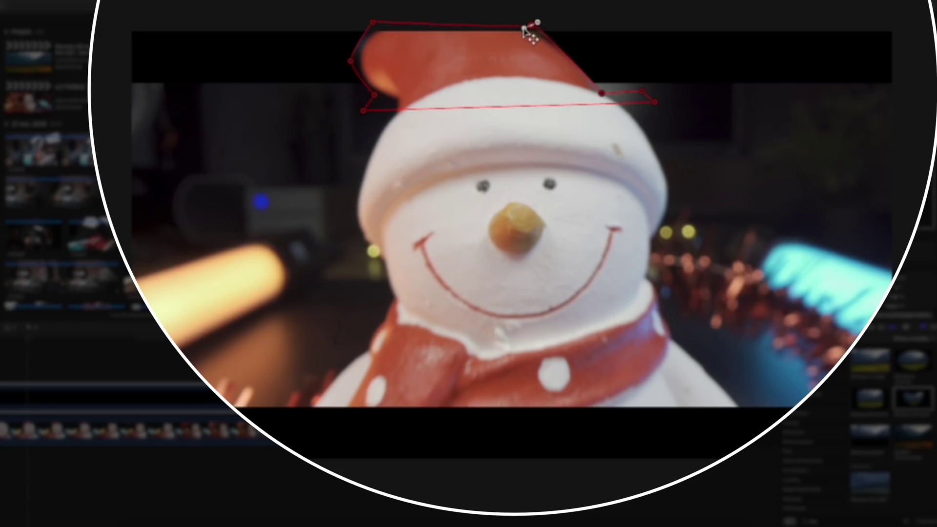
{"action": "left_click_drag", "start_coordinate": [522, 31], "coordinate": [518, 29]}
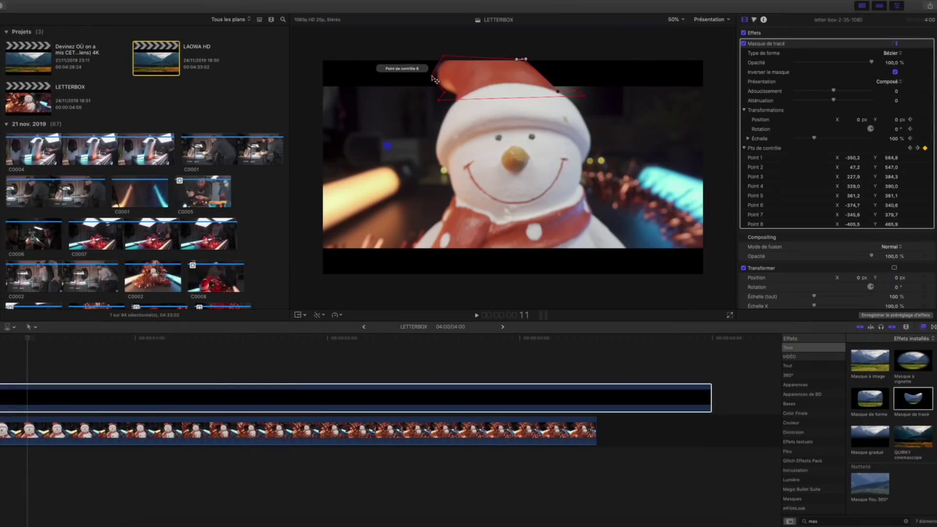
{"action": "left_click_drag", "start_coordinate": [443, 57], "coordinate": [446, 59]}
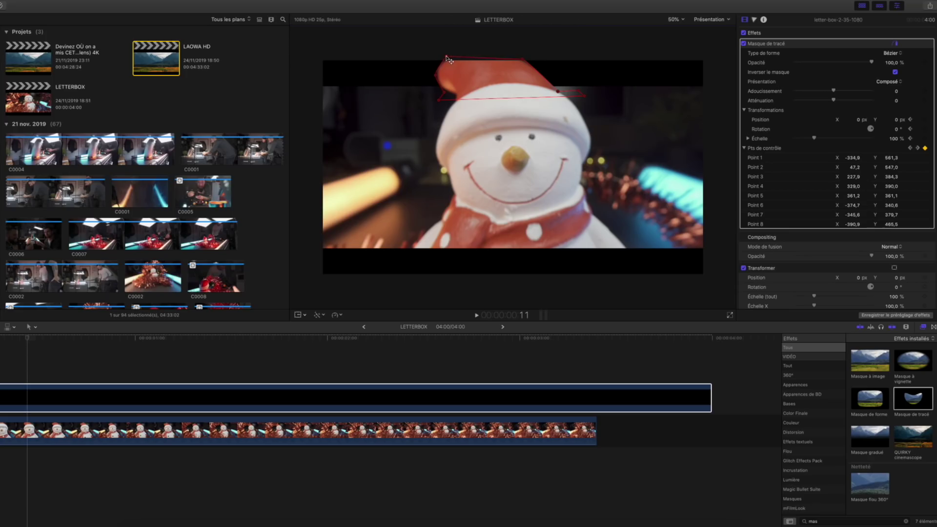
Continue tracking the hat to frame 13 by moving the mask's upper-left point and the curved point on top.
{"action": "key", "text": "Right"}
{"action": "mouse_move", "coordinate": [446, 57]}
{"action": "left_mouse_down"}
{"action": "mouse_move", "coordinate": [454, 56]}
{"action": "mouse_move", "coordinate": [437, 74]}
{"action": "mouse_move", "coordinate": [445, 96]}
{"action": "mouse_move", "coordinate": [438, 72]}
{"action": "left_mouse_up"}
{"action": "key", "text": "Right"}
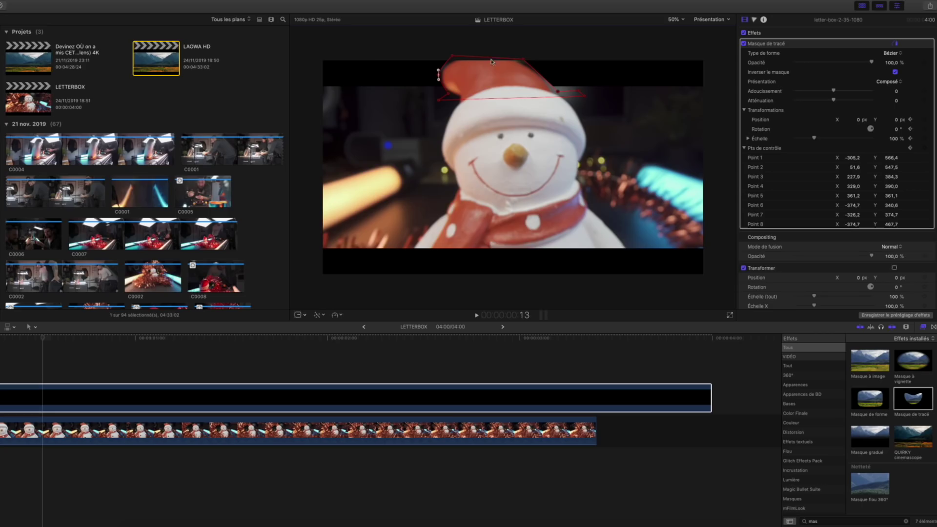
{"action": "key", "text": "Left"}
{"action": "left_click_drag", "start_coordinate": [522, 58], "coordinate": [517, 58]}
{"action": "key", "text": "Right"}
{"action": "key", "text": "Right"}
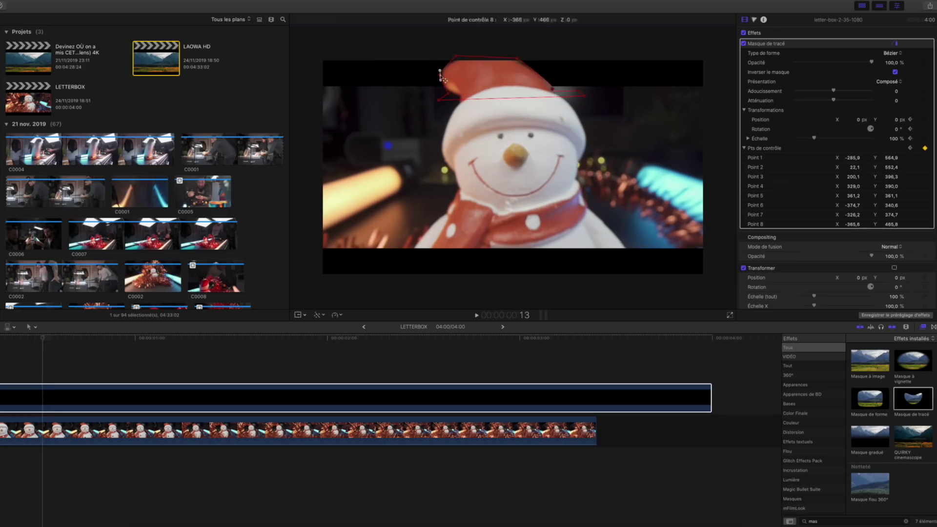
Beyond frame 13, fit the mask's top, left-tip and right-edge points to the hat on two successive frames.
{"action": "key", "text": "Right"}
{"action": "left_click_drag", "start_coordinate": [515, 59], "coordinate": [501, 58]}
{"action": "mouse_move", "coordinate": [461, 57]}
{"action": "left_mouse_down"}
{"action": "mouse_move", "coordinate": [475, 56]}
{"action": "mouse_move", "coordinate": [448, 70]}
{"action": "left_mouse_up"}
{"action": "left_click_drag", "start_coordinate": [551, 91], "coordinate": [550, 92]}
{"action": "key", "text": "Right"}
{"action": "left_click_drag", "start_coordinate": [475, 56], "coordinate": [481, 57]}
{"action": "left_click_drag", "start_coordinate": [449, 70], "coordinate": [451, 72]}
{"action": "left_click_drag", "start_coordinate": [501, 58], "coordinate": [502, 61]}
Keyframe the mask on the frames up to frame 20, lowering its top points and fitting the left one to the hat's tip.
{"action": "key", "text": "Right"}
{"action": "left_click_drag", "start_coordinate": [480, 57], "coordinate": [482, 61]}
{"action": "left_click_drag", "start_coordinate": [550, 92], "coordinate": [549, 92]}
{"action": "key", "text": "Right"}
{"action": "left_click_drag", "start_coordinate": [452, 71], "coordinate": [504, 64]}
{"action": "left_click_drag", "start_coordinate": [482, 60], "coordinate": [484, 64]}
{"action": "key", "text": "Right"}
{"action": "key", "text": "Right"}
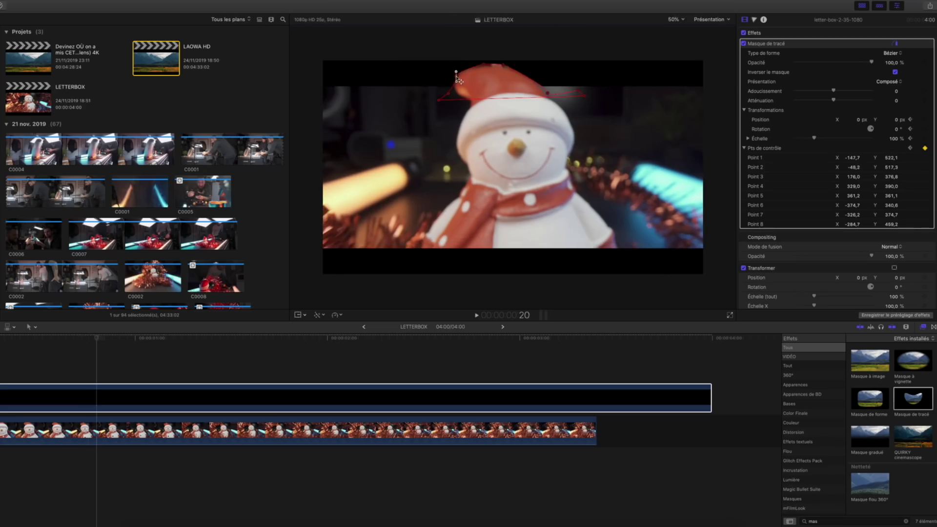
Carry the frame-by-frame mask adjustments on through frame 24 until the hat has left the black bar.
{"action": "key", "text": "Right"}
{"action": "key", "text": "Right"}
{"action": "key", "text": "Right"}
{"action": "key", "text": "Right"}
{"action": "key", "text": "Right"}
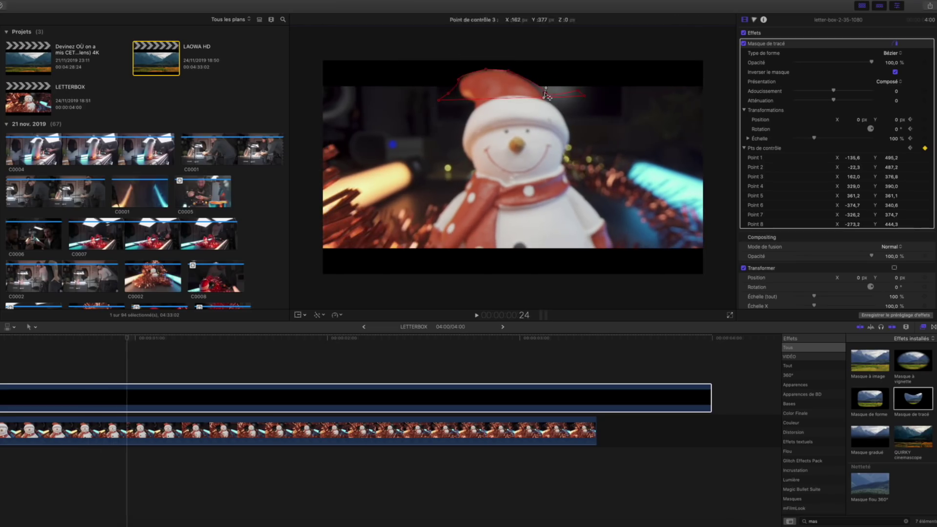
{"action": "key", "text": "Right"}
{"action": "key", "text": "Right"}
{"action": "key", "text": "Right"}
{"action": "key", "text": "Right"}
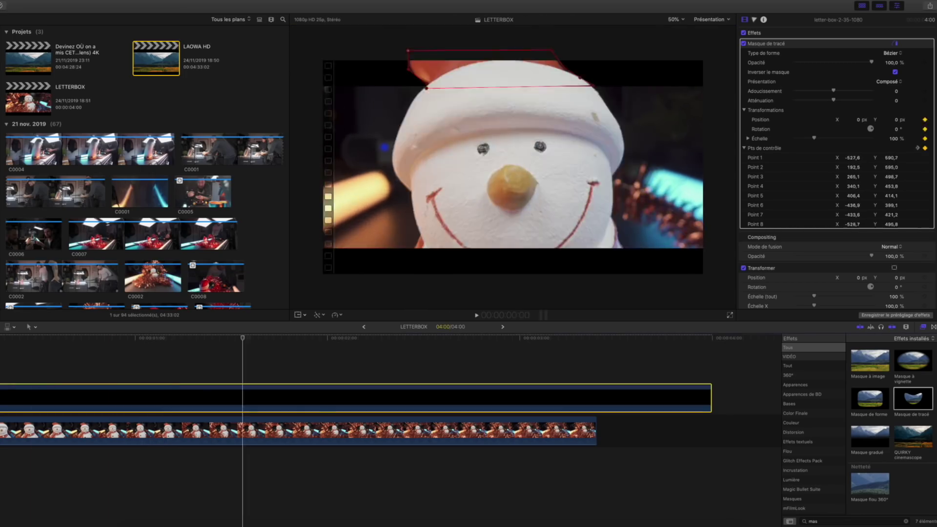
Select the letterbox clip, set its path mask's Atténuation to 100 and play the sequence.
{"action": "left_click", "coordinate": [143, 429]}
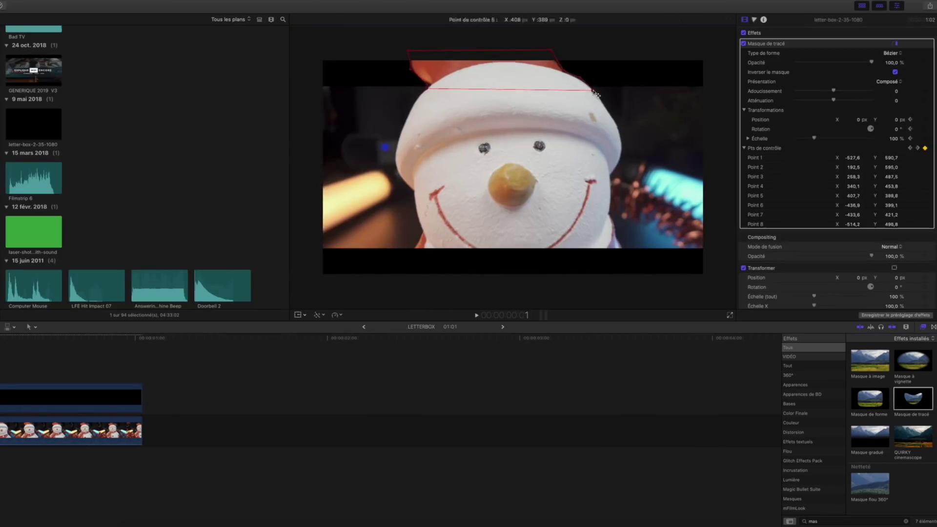
{"action": "left_click", "coordinate": [1, 397]}
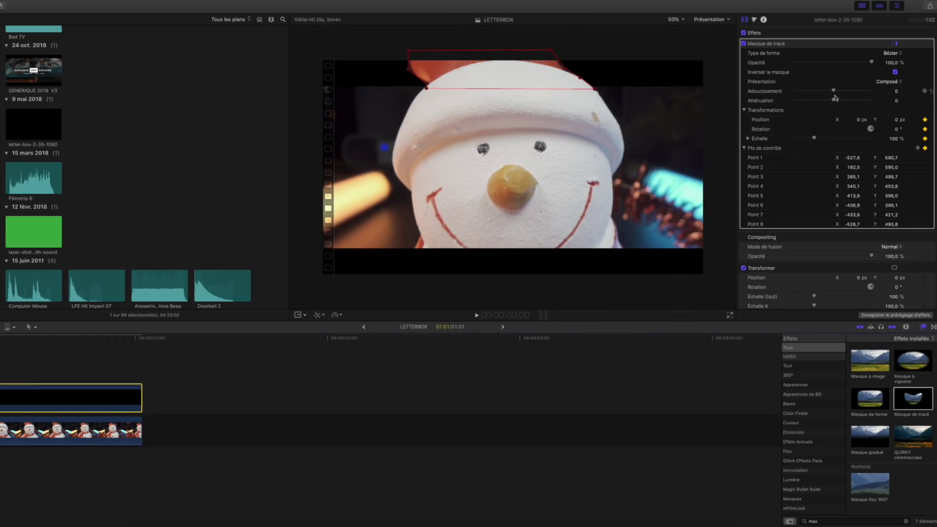
{"action": "left_click_drag", "start_coordinate": [833, 101], "coordinate": [843, 103]}
{"action": "key", "text": "space"}
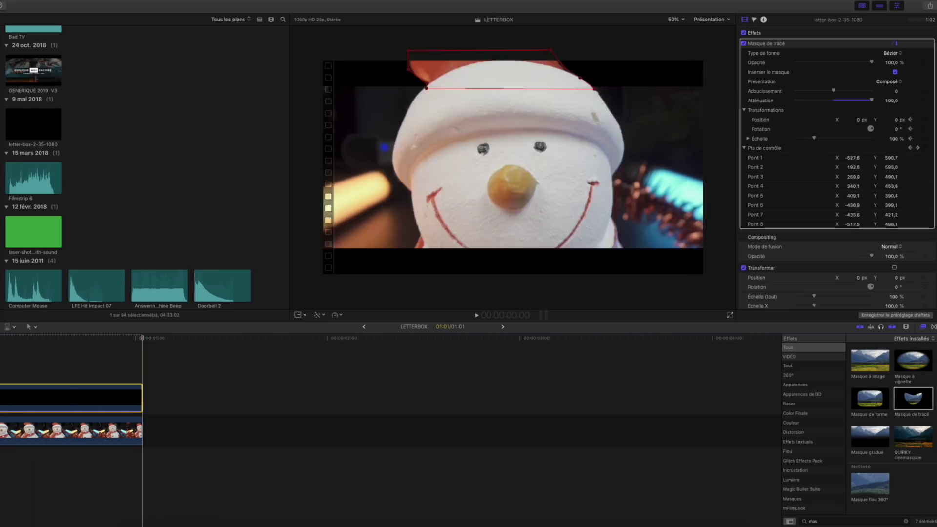
Go back to the mask keyframe around frame 14 and lower control point 2 slightly onto the hat's top edge.
{"action": "left_click", "coordinate": [57, 341]}
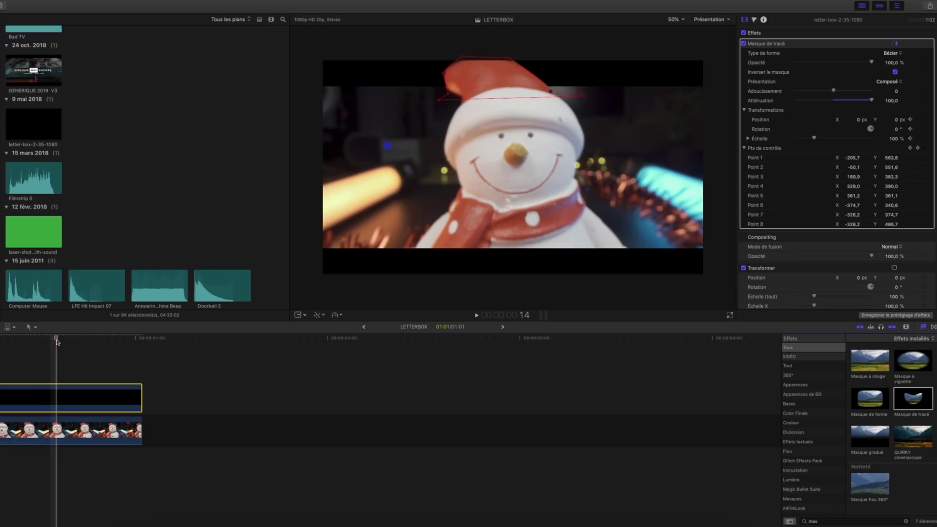
{"action": "left_click", "coordinate": [512, 61]}
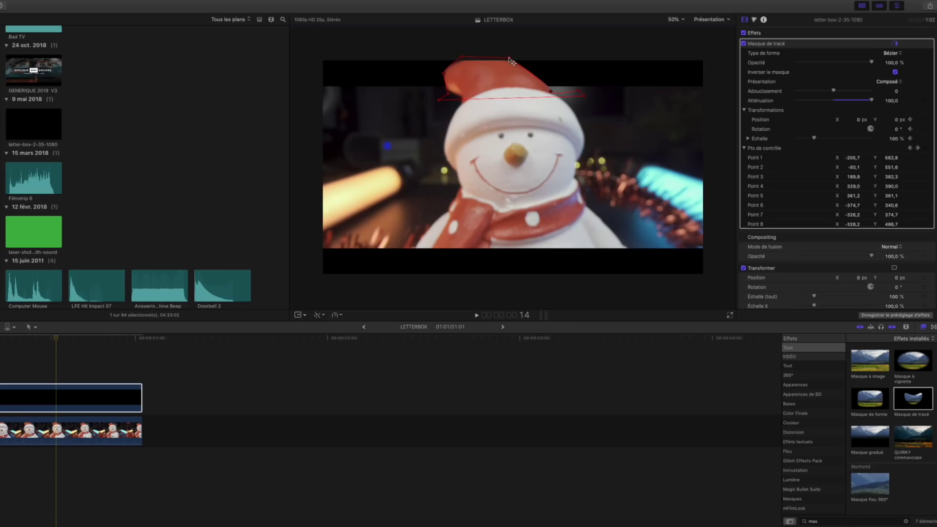
{"action": "key", "text": "alt+semicolon"}
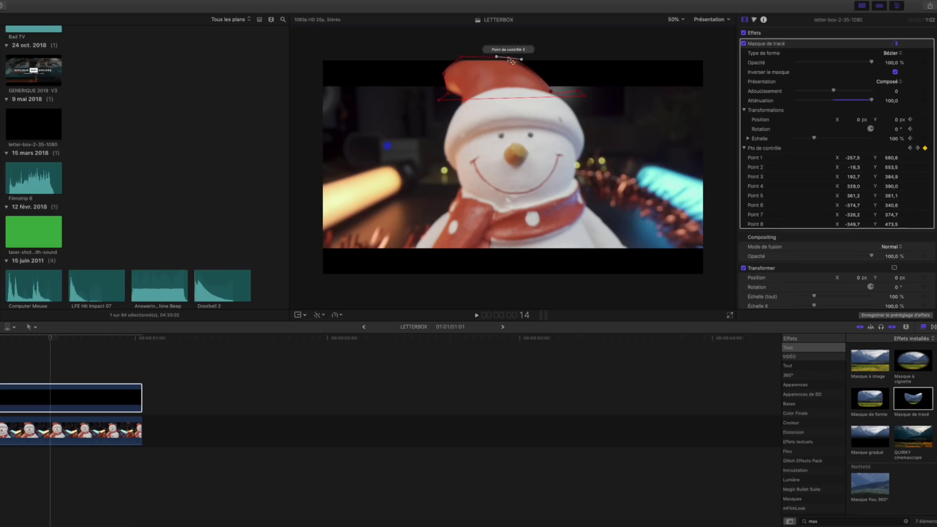
{"action": "left_click_drag", "start_coordinate": [513, 61], "coordinate": [510, 61]}
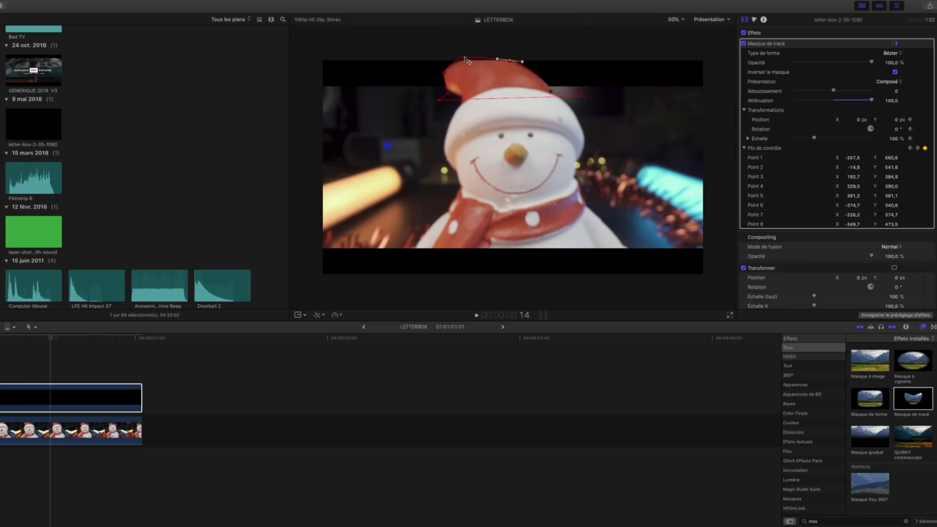